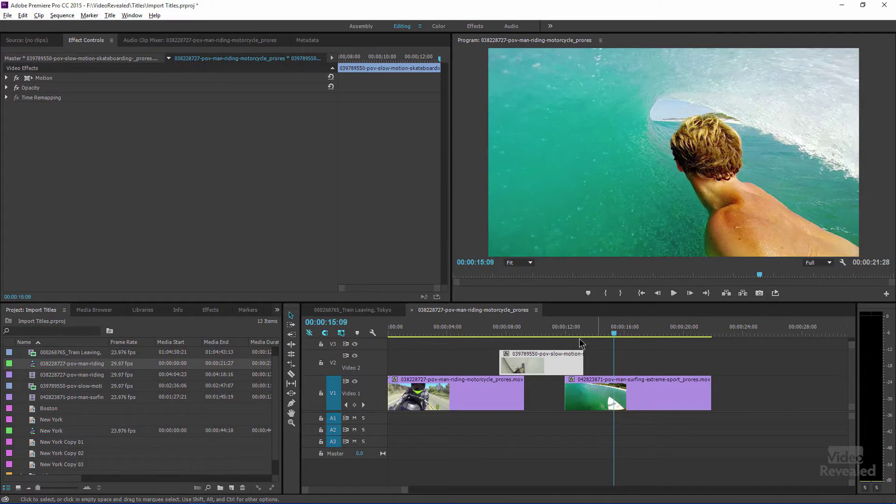
# Park the playhead at 00:00:08:18 and enable Show Video Keyframes in Timeline Display Settings
pyautogui.click(538, 333)
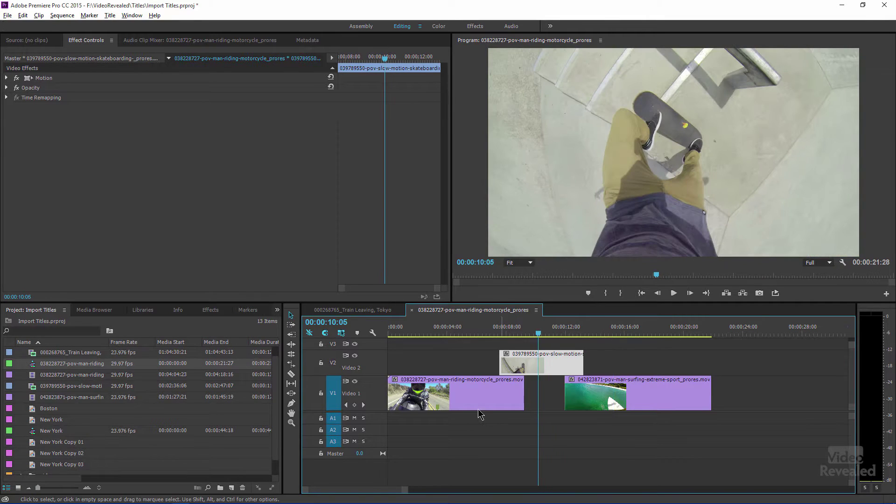
pyautogui.moveTo(539, 333); pyautogui.dragTo(515, 333)
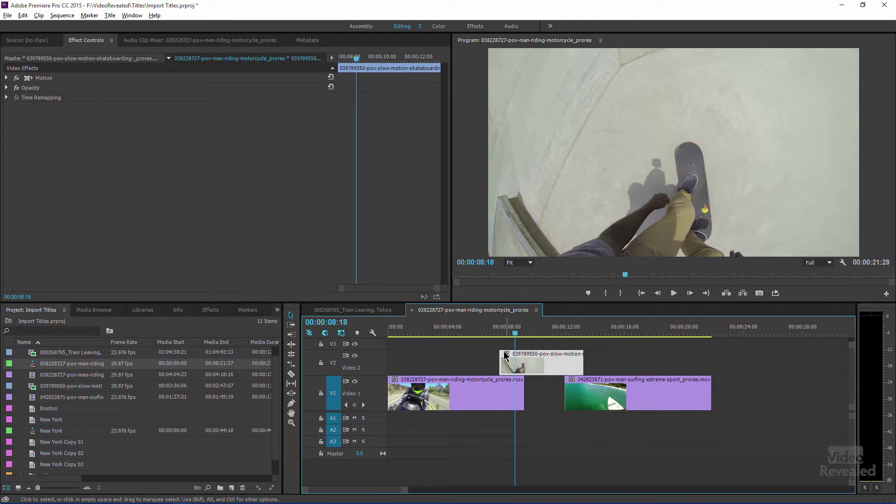
pyautogui.click(373, 333)
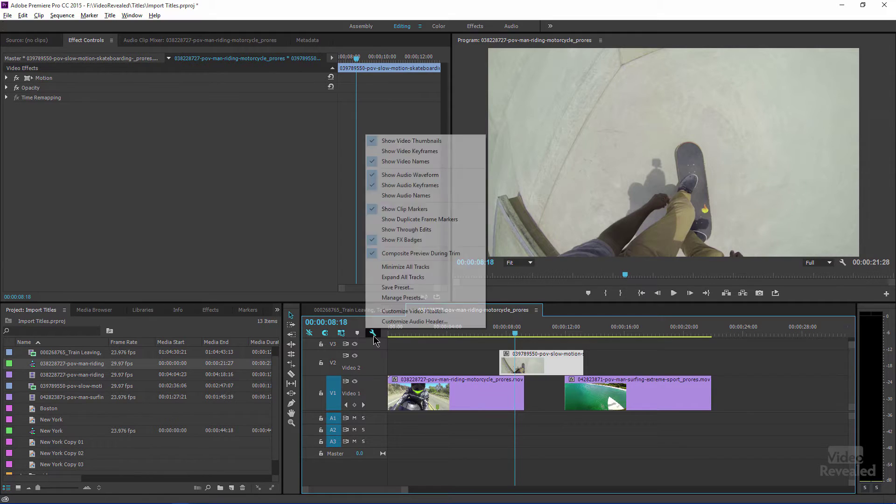
pyautogui.click(409, 151)
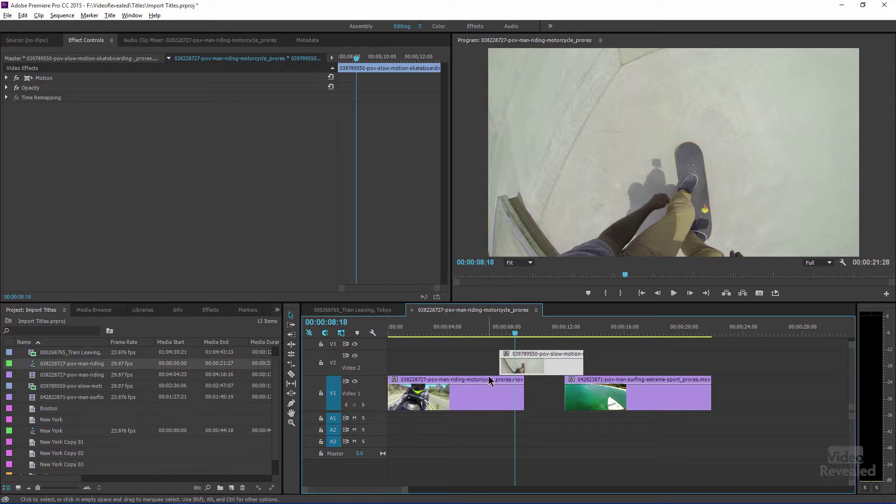
# Set the V2 skateboarding clip's fx badge to Opacity, select it, and scrub just before it
pyautogui.click(507, 357)
pyautogui.moveTo(532, 373)
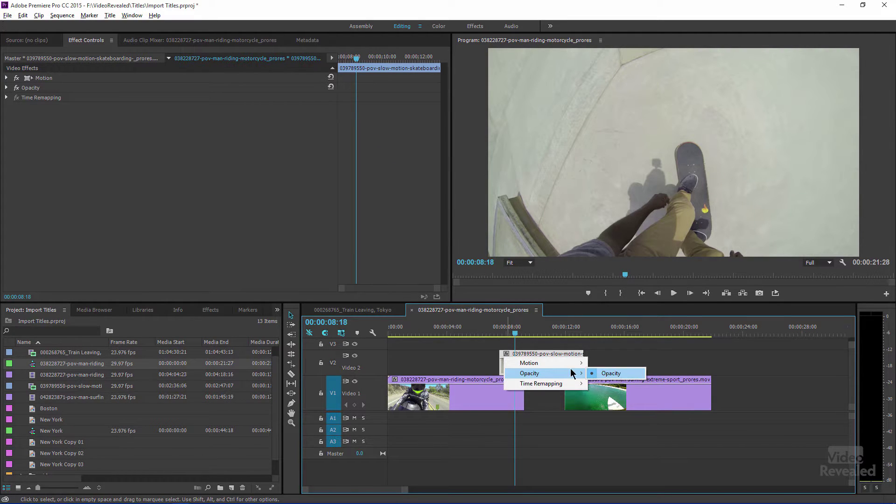
pyautogui.click(612, 373)
pyautogui.click(485, 370)
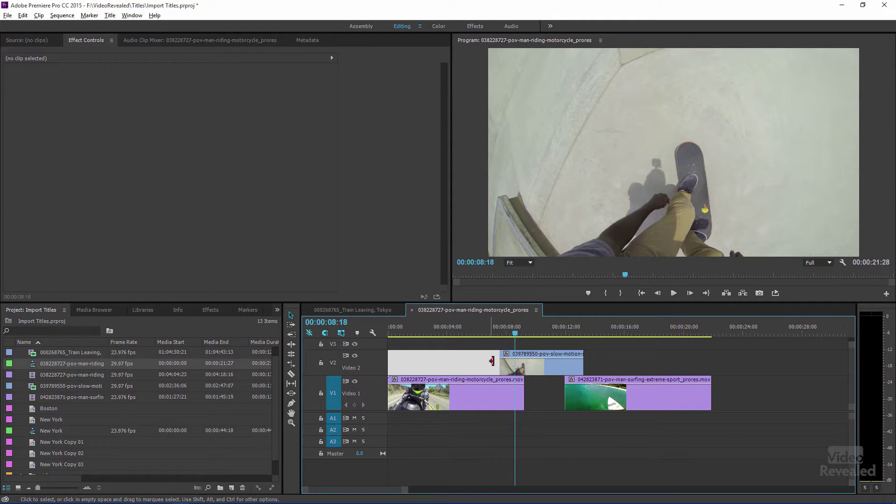
pyautogui.click(545, 374)
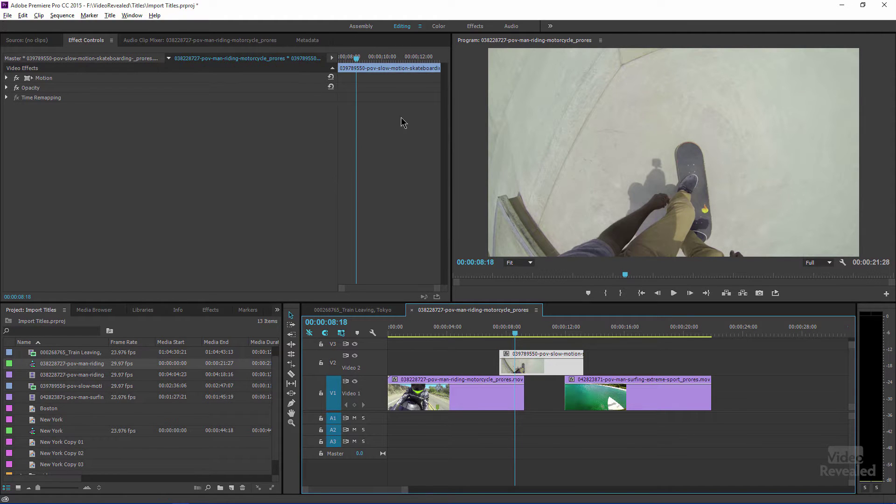
pyautogui.moveTo(359, 61); pyautogui.dragTo(317, 69)
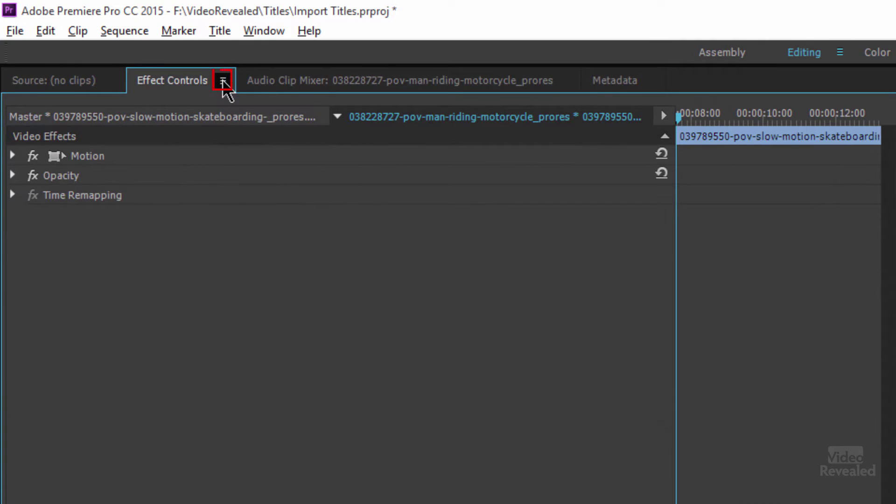
# Return to Effect Controls and uncheck Pin to Clip in its panel options menu
pyautogui.click(62, 83)
pyautogui.click(165, 90)
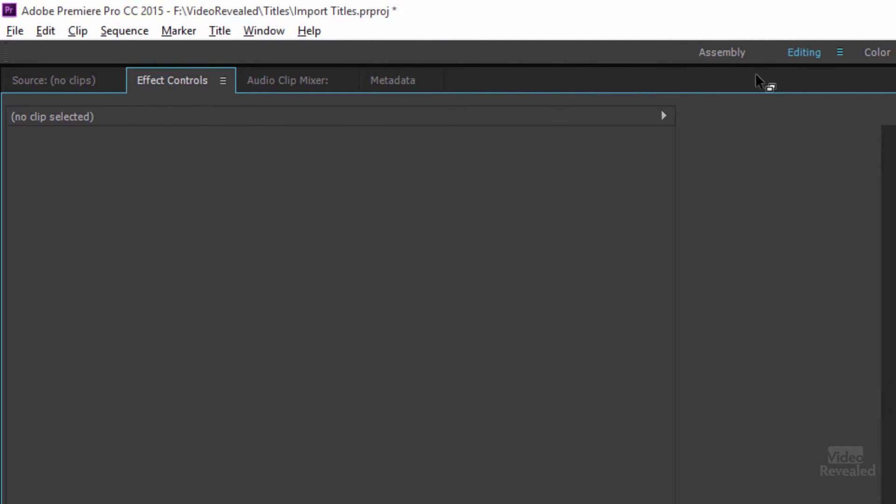
pyautogui.click(223, 81)
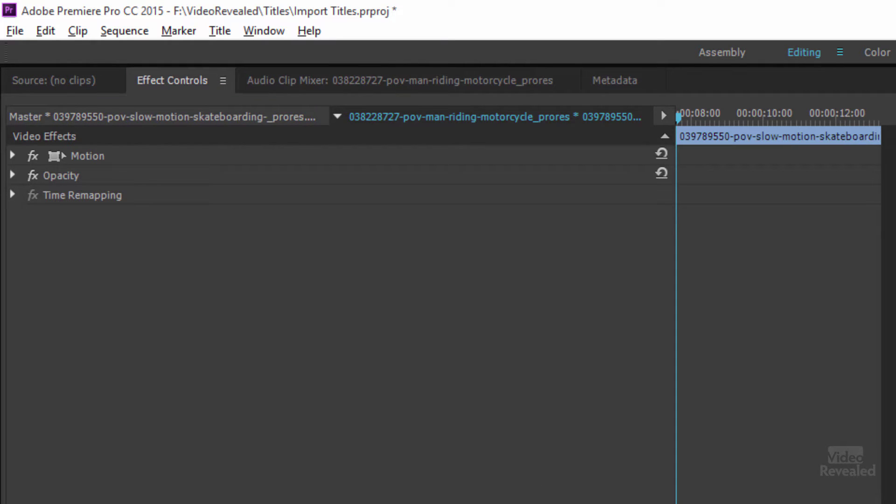
pyautogui.click(223, 81)
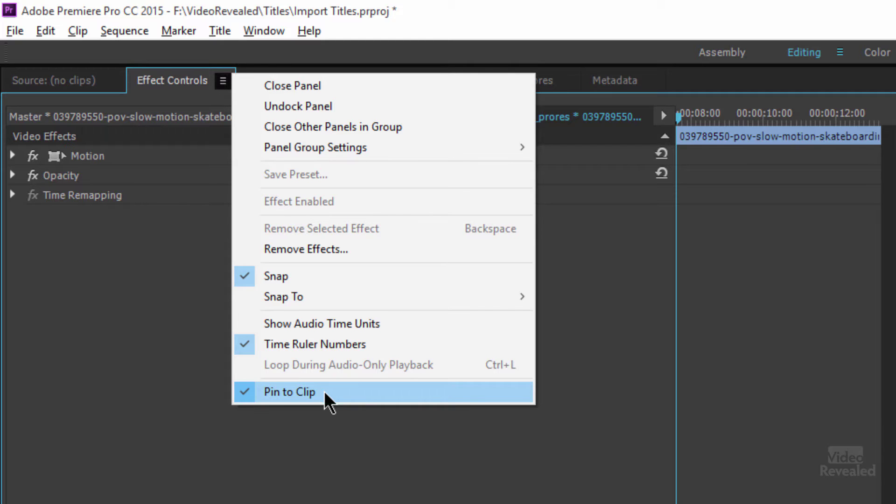
pyautogui.click(324, 391)
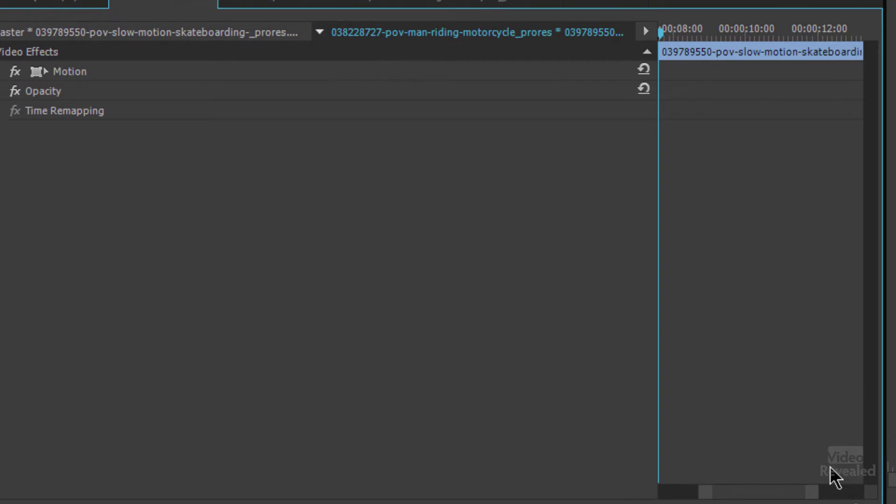
# Re-show the Effect Controls timeline, zoom its ruler out, and scrub outside the clip's edges
pyautogui.click(646, 32)
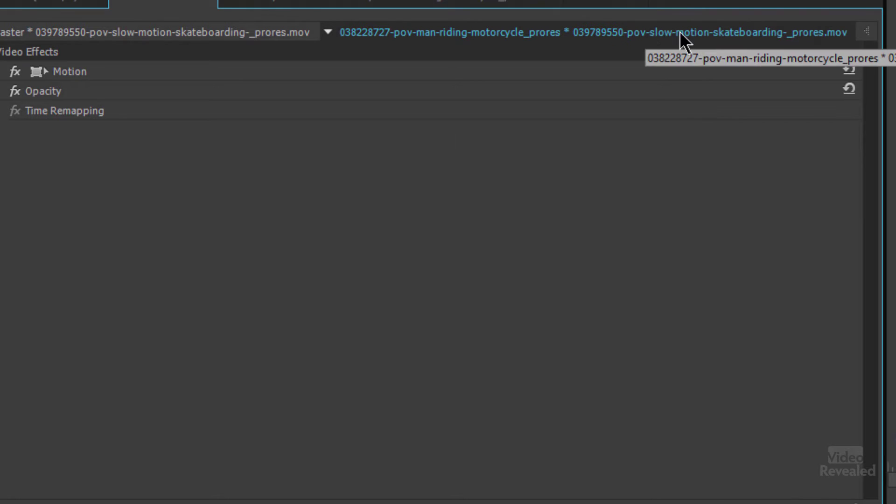
pyautogui.click(868, 32)
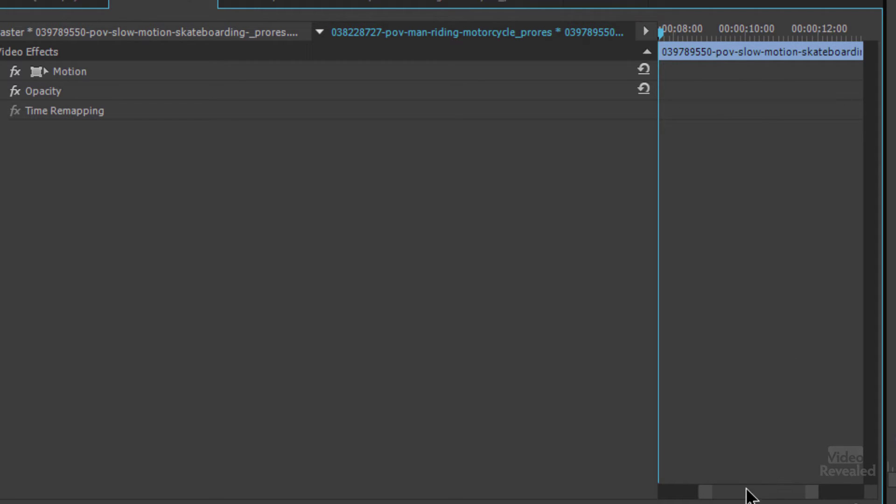
pyautogui.scroll(-5, 759, 495)
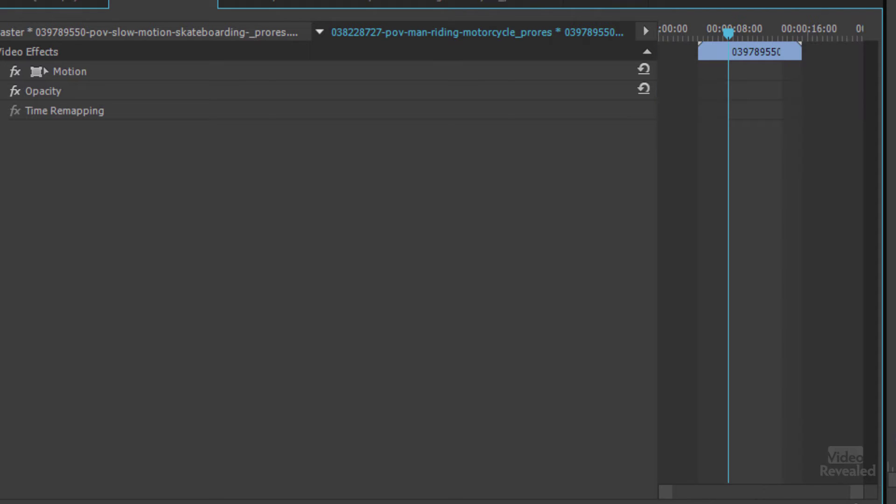
pyautogui.moveTo(860, 495); pyautogui.dragTo(838, 494)
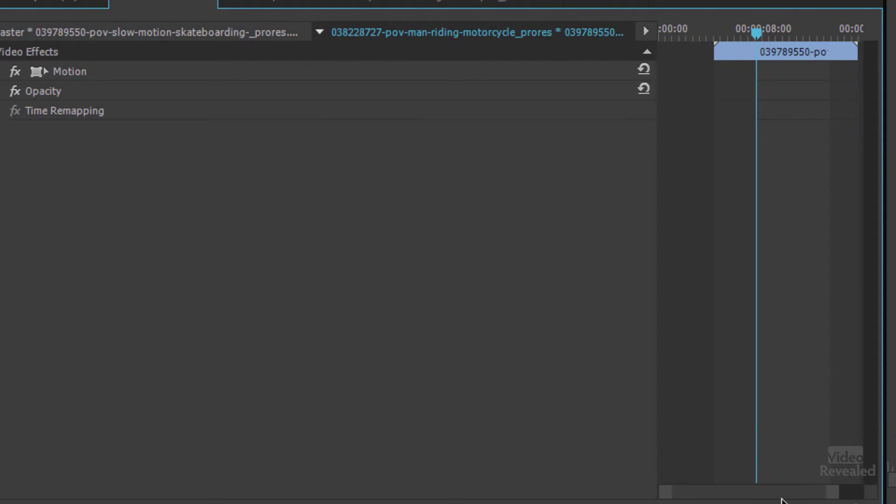
pyautogui.scroll(-2, 782, 500)
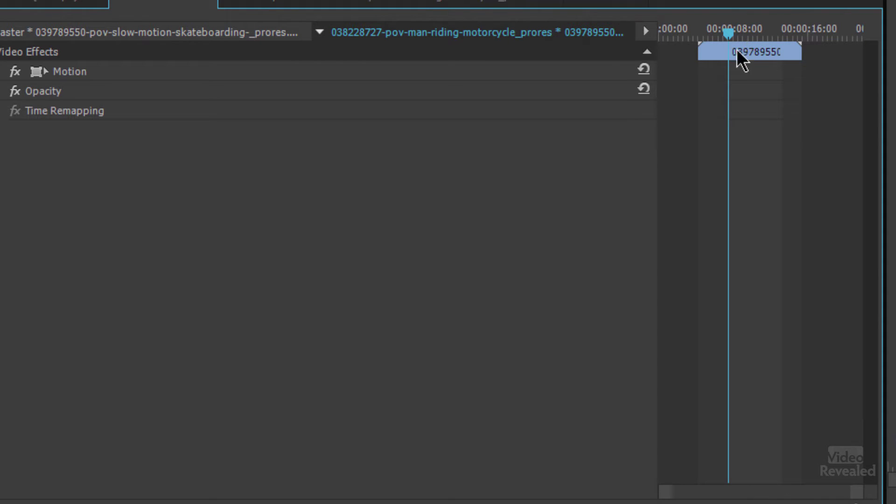
pyautogui.moveTo(717, 27); pyautogui.dragTo(668, 17)
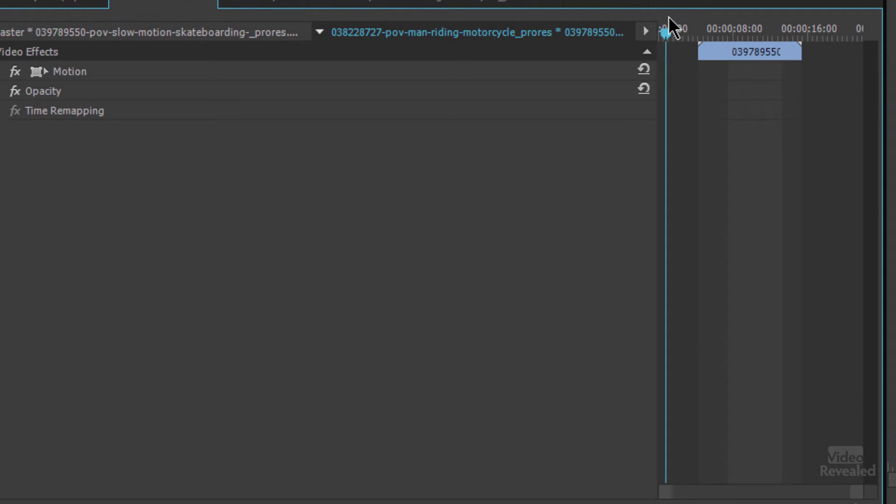
# Keyframe the clip's Opacity at 0%, then at 100% later in time
pyautogui.click(3, 91)
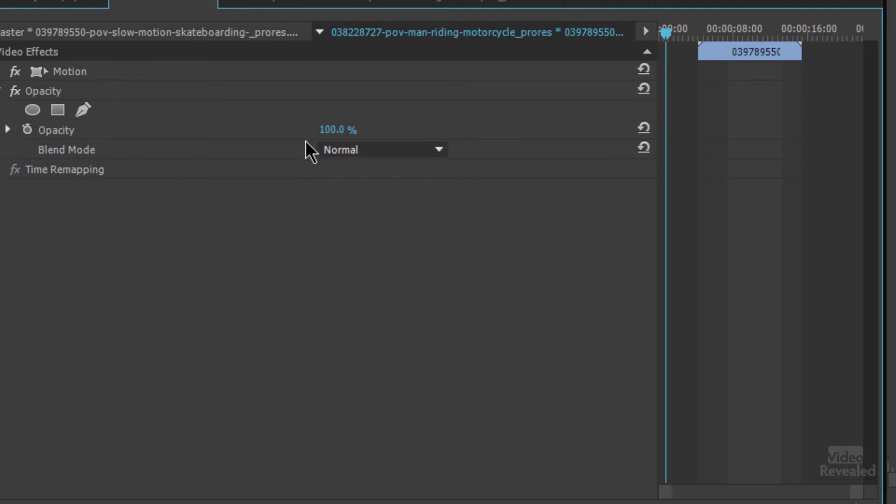
pyautogui.moveTo(327, 131); pyautogui.dragTo(280, 131)
pyautogui.click(27, 130)
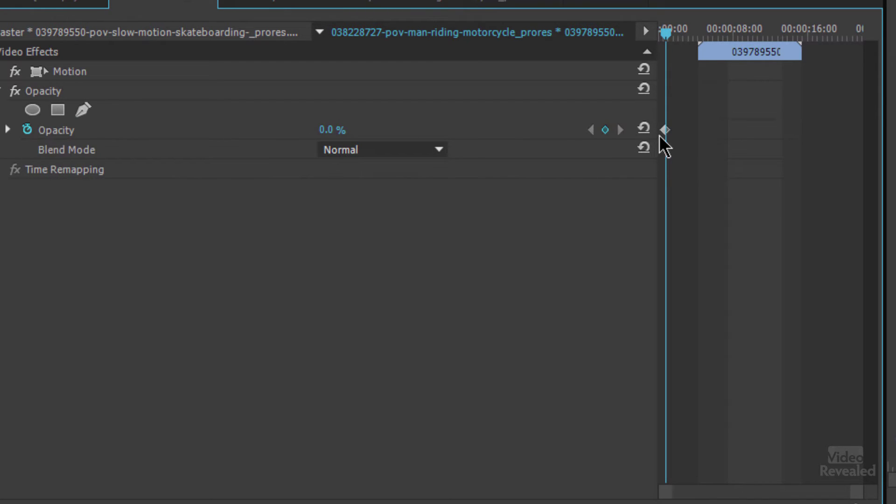
pyautogui.moveTo(667, 34); pyautogui.dragTo(725, 33)
pyautogui.moveTo(340, 131); pyautogui.dragTo(387, 131)
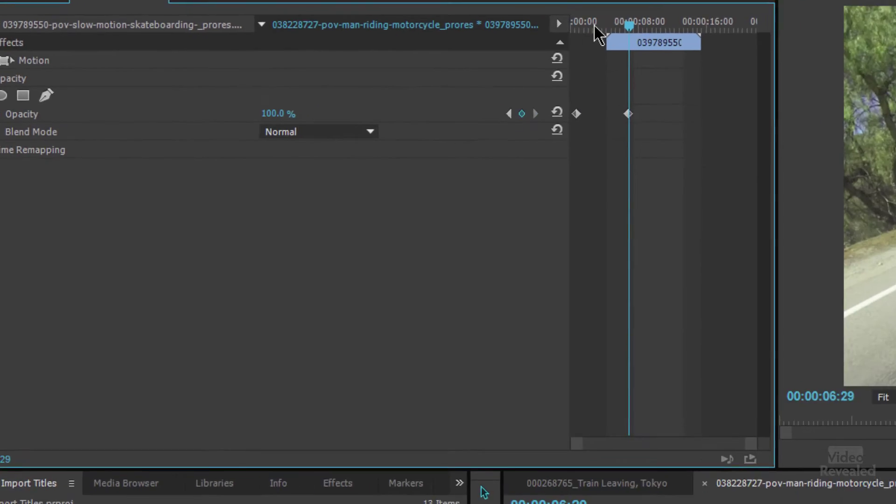
# Scrub through the fade and shift the 100% opacity keyframe slightly later
pyautogui.moveTo(598, 35); pyautogui.dragTo(632, 41)
pyautogui.moveTo(350, 15); pyautogui.dragTo(356, 17)
pyautogui.moveTo(347, 64); pyautogui.dragTo(363, 65)
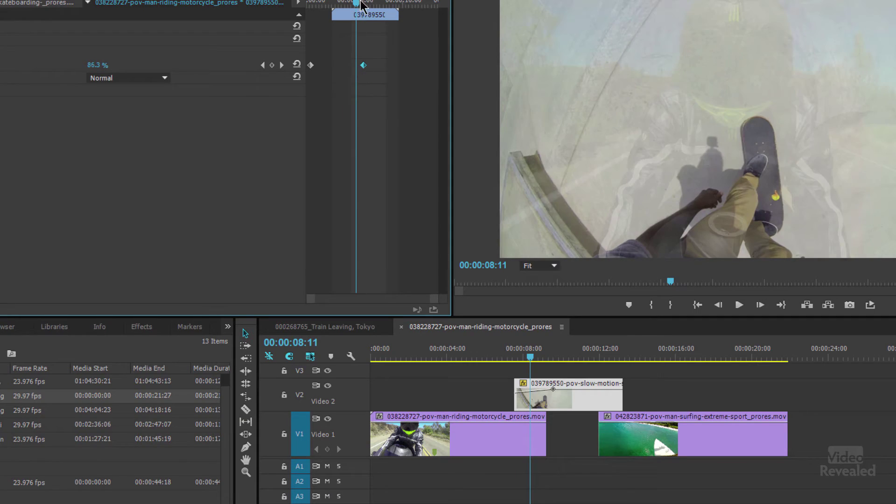
# Play back the fade, then select the V2 clip and zoom in around 00:00:08:24
pyautogui.moveTo(355, 5); pyautogui.dragTo(325, 12)
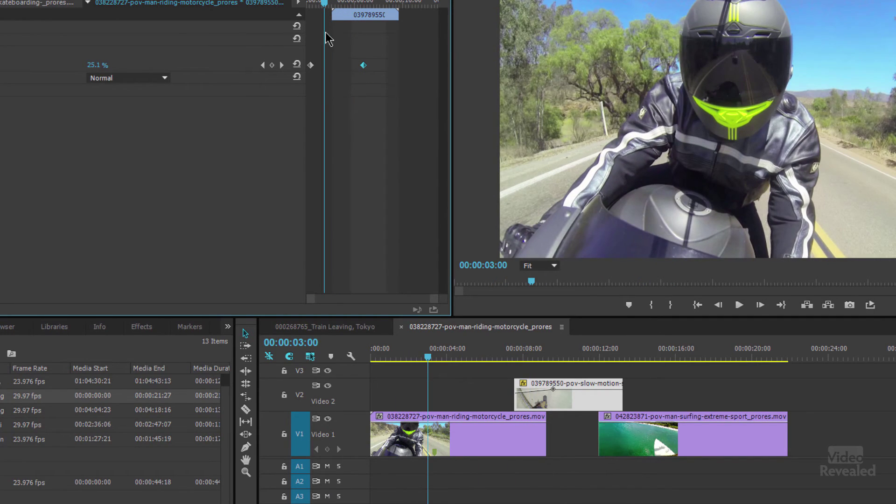
pyautogui.press('space')
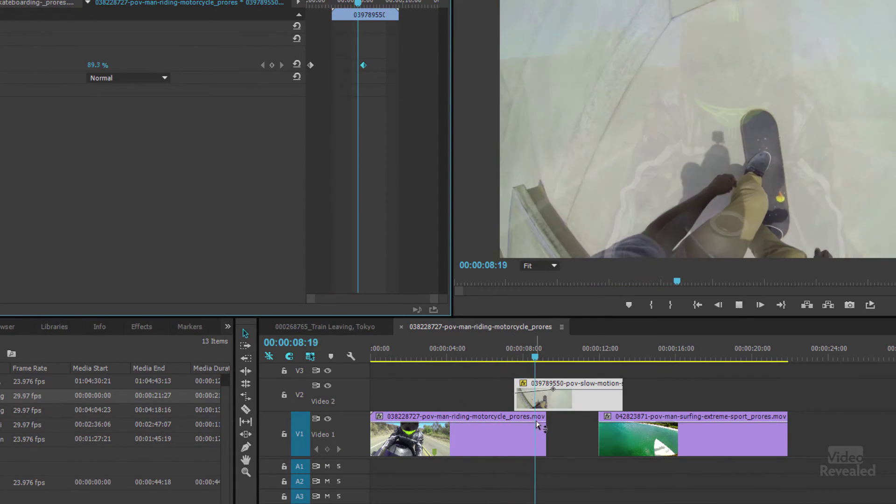
pyautogui.press('space')
pyautogui.click(552, 384)
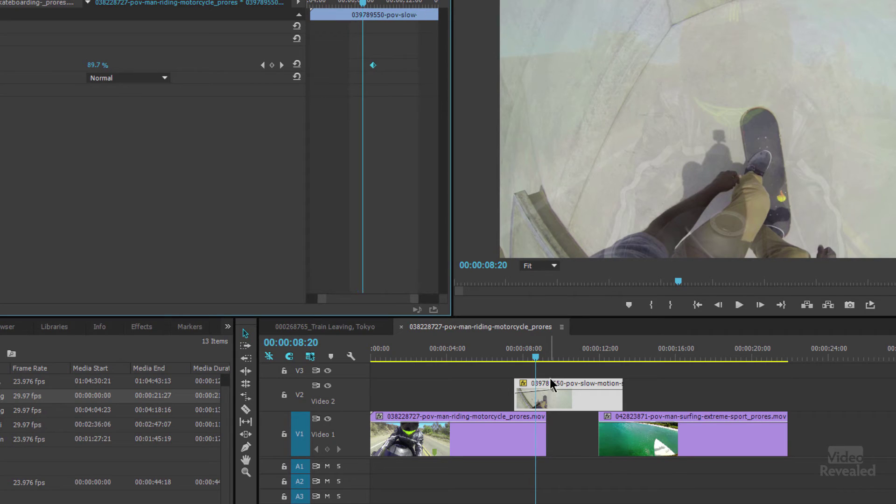
pyautogui.click(540, 350)
pyautogui.press('=')
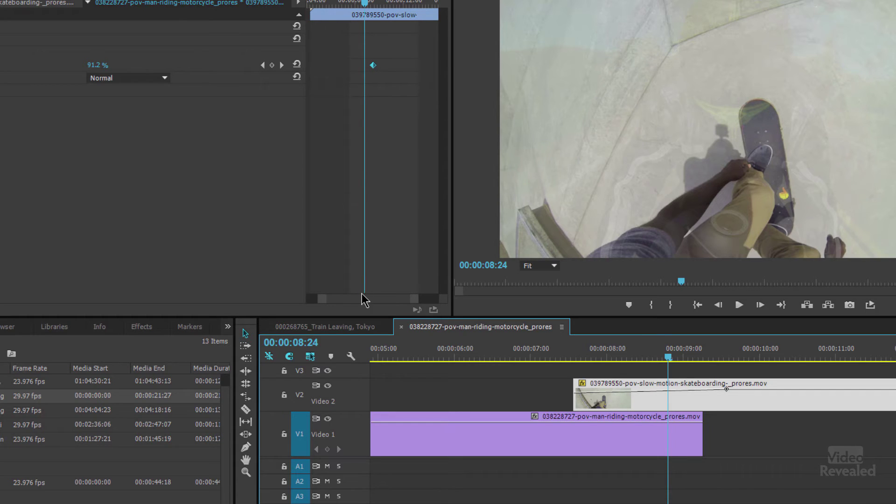
# Drag the 0% starting opacity keyframe left past the clip's in point
pyautogui.moveTo(353, 300); pyautogui.dragTo(318, 307)
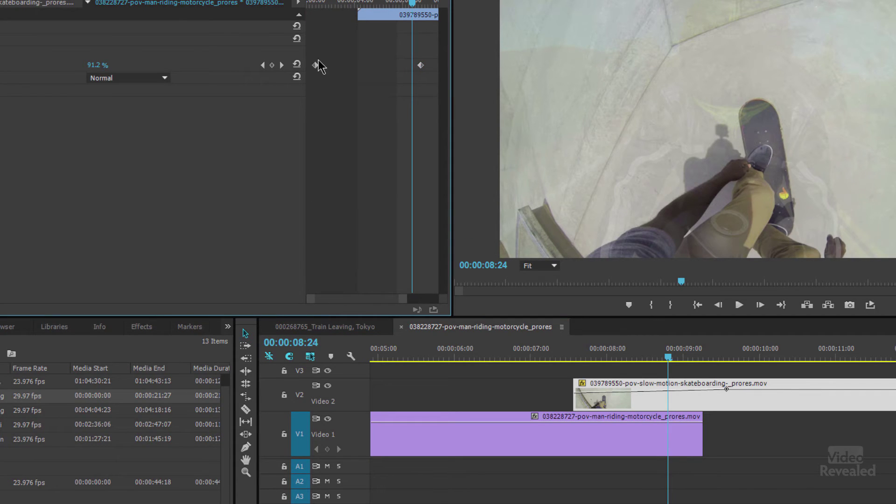
pyautogui.moveTo(316, 66); pyautogui.dragTo(369, 66)
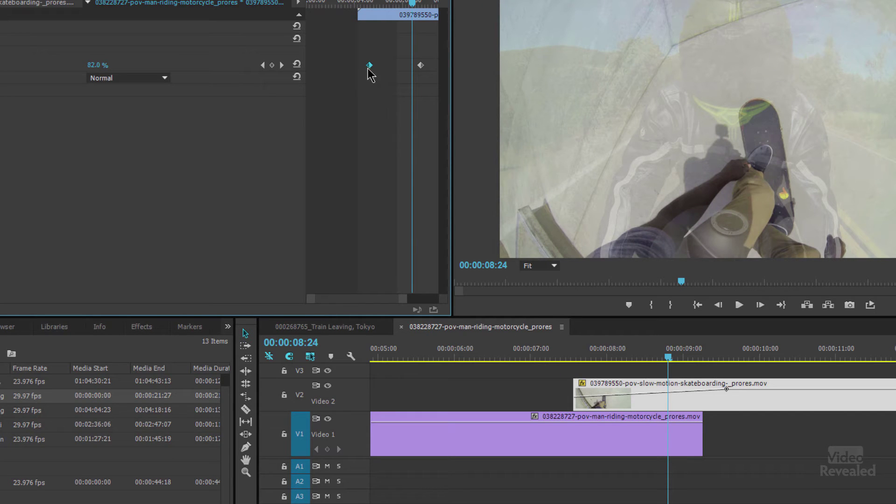
pyautogui.moveTo(368, 67); pyautogui.dragTo(394, 66)
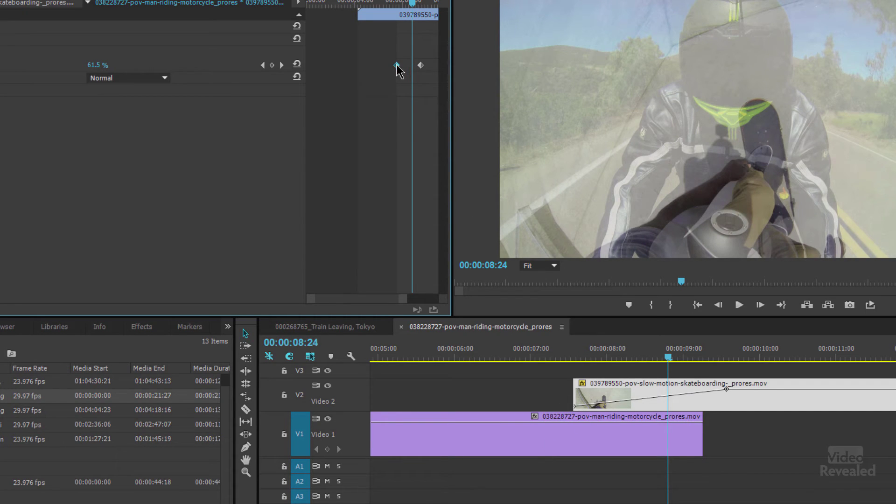
pyautogui.moveTo(397, 65); pyautogui.dragTo(331, 65)
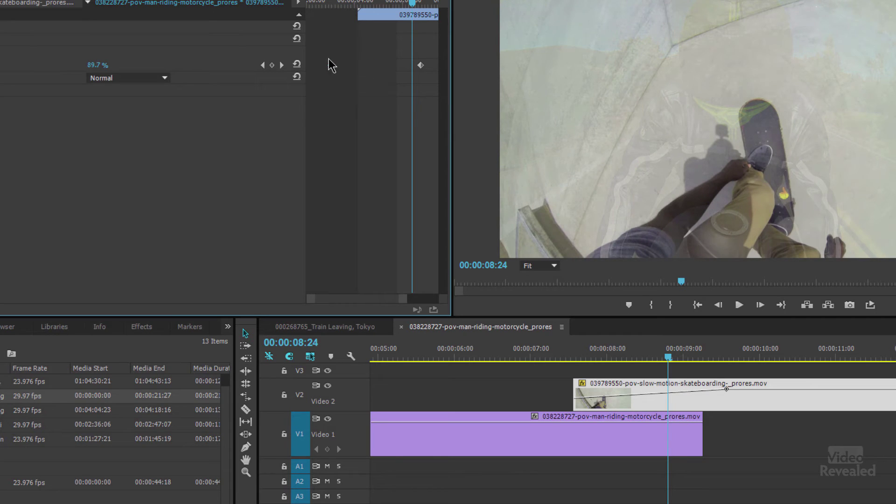
pyautogui.click(613, 411)
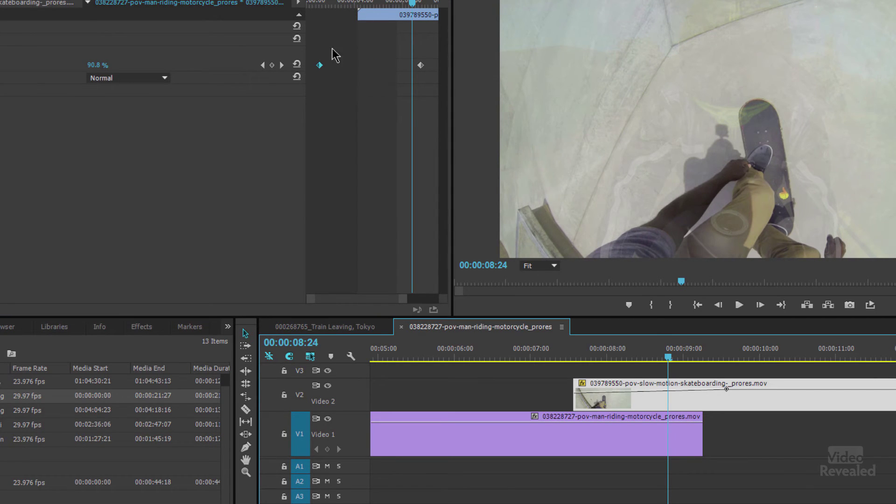
pyautogui.moveTo(321, 66)
pyautogui.mouseDown()
pyautogui.moveTo(312, 66)
pyautogui.moveTo(320, 67)
pyautogui.mouseUp()
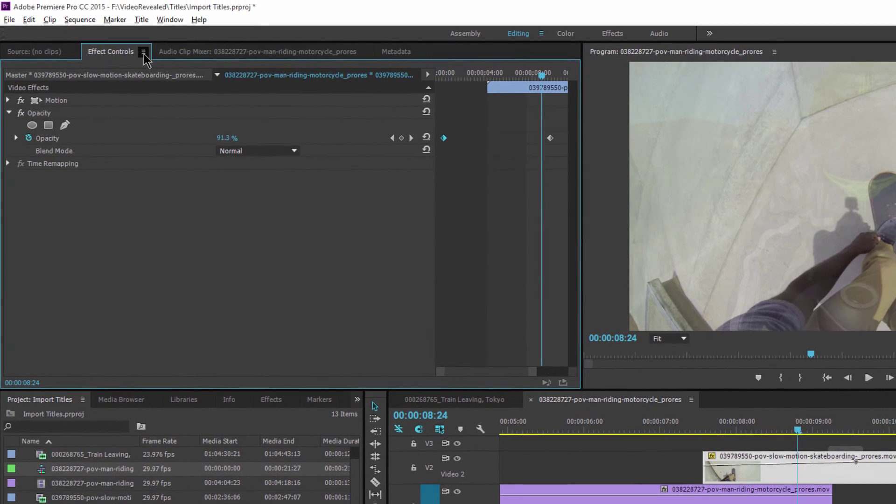
# Turn Pin to Clip on and move the playhead back to 00:00:07:29
pyautogui.click(144, 52)
pyautogui.click(216, 252)
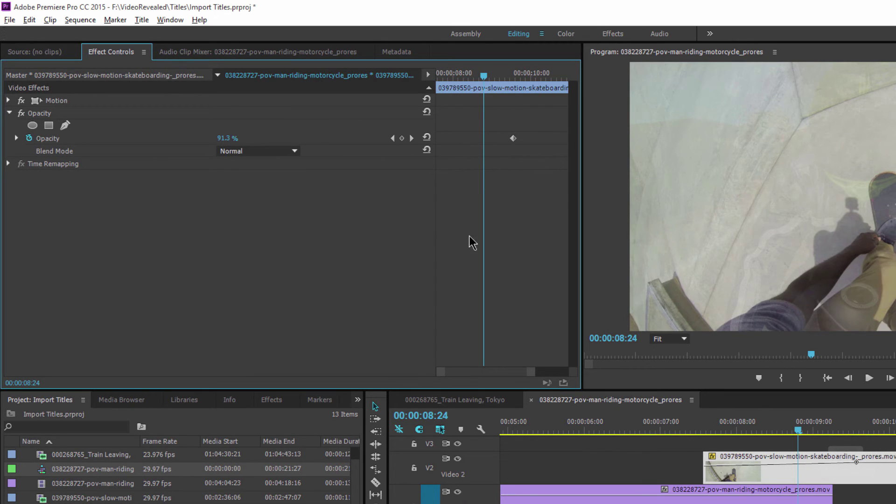
pyautogui.moveTo(767, 433); pyautogui.dragTo(734, 432)
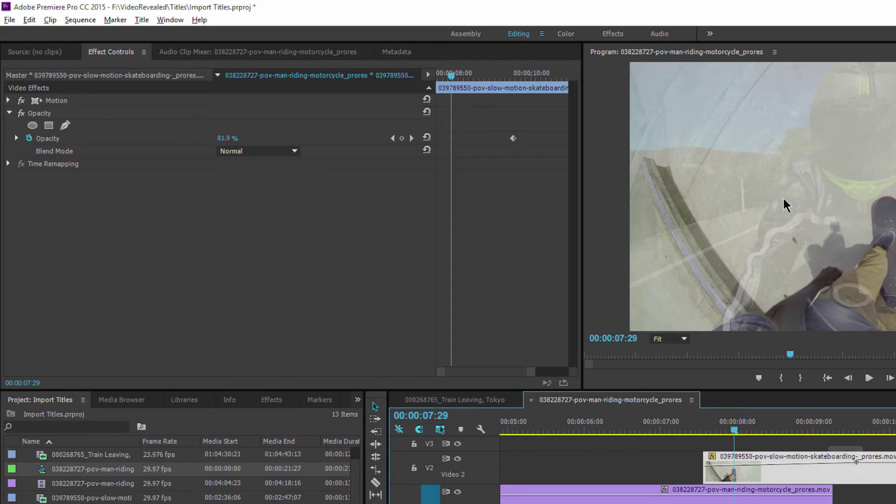
# Turn Pin to Clip off again and zoom the keyframe timeline fully out
pyautogui.click(144, 53)
pyautogui.click(193, 252)
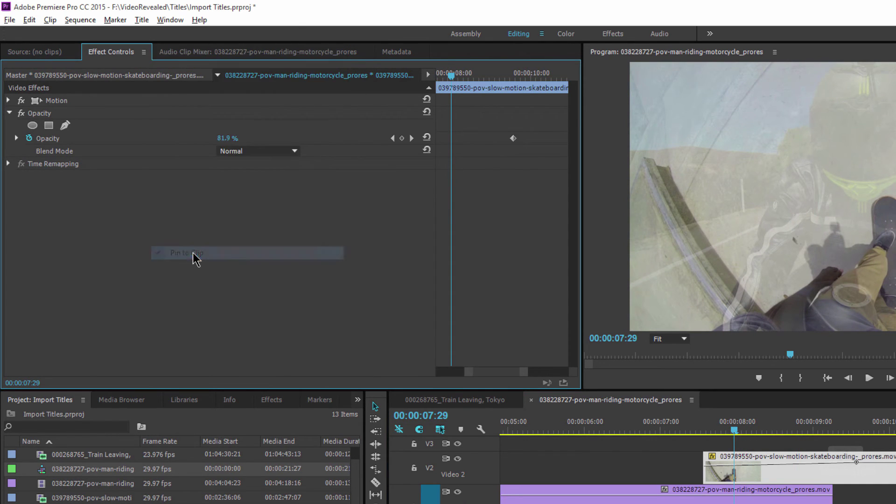
pyautogui.moveTo(480, 372); pyautogui.dragTo(457, 370)
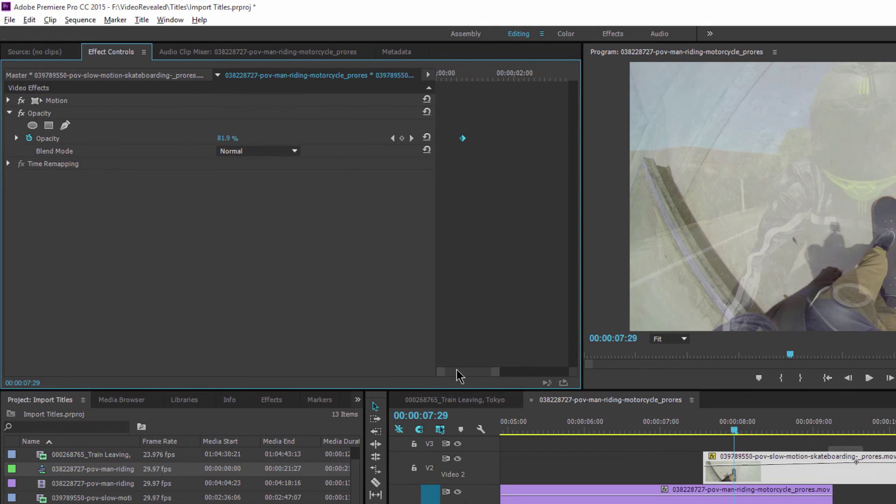
pyautogui.doubleClick(468, 371)
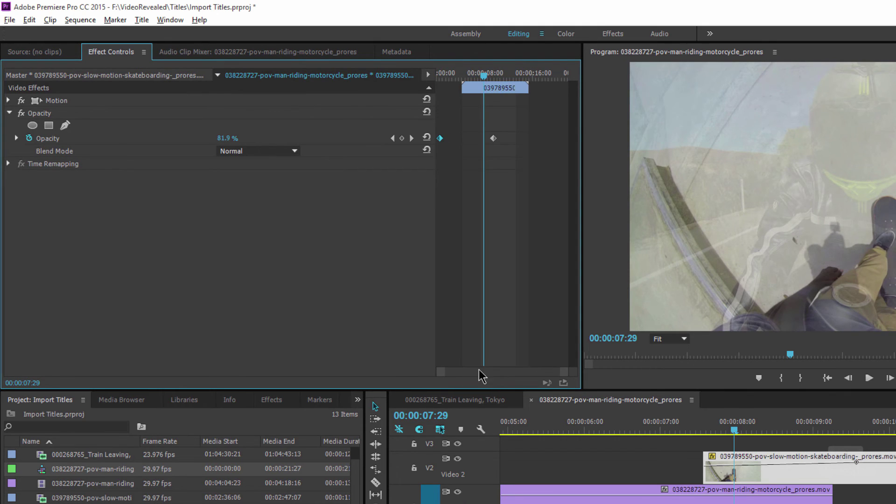